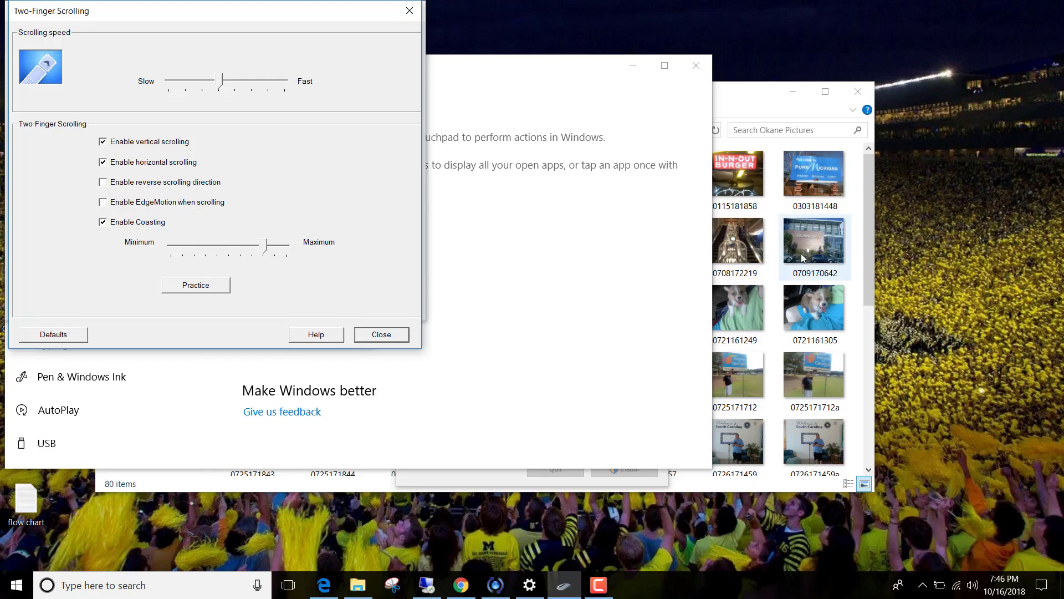
# Step: Scroll through the Okane Pictures thumbnails in File Explorer to test two-finger scrolling
pyautogui.click(746, 99)
pyautogui.moveTo(573, 295)
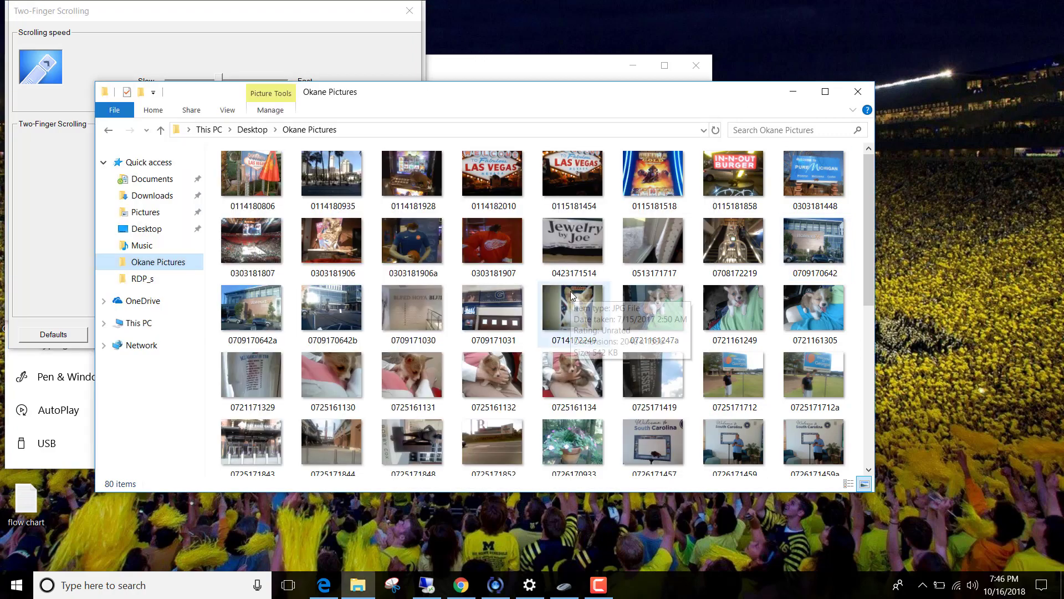
pyautogui.scroll(-1, 573, 295)
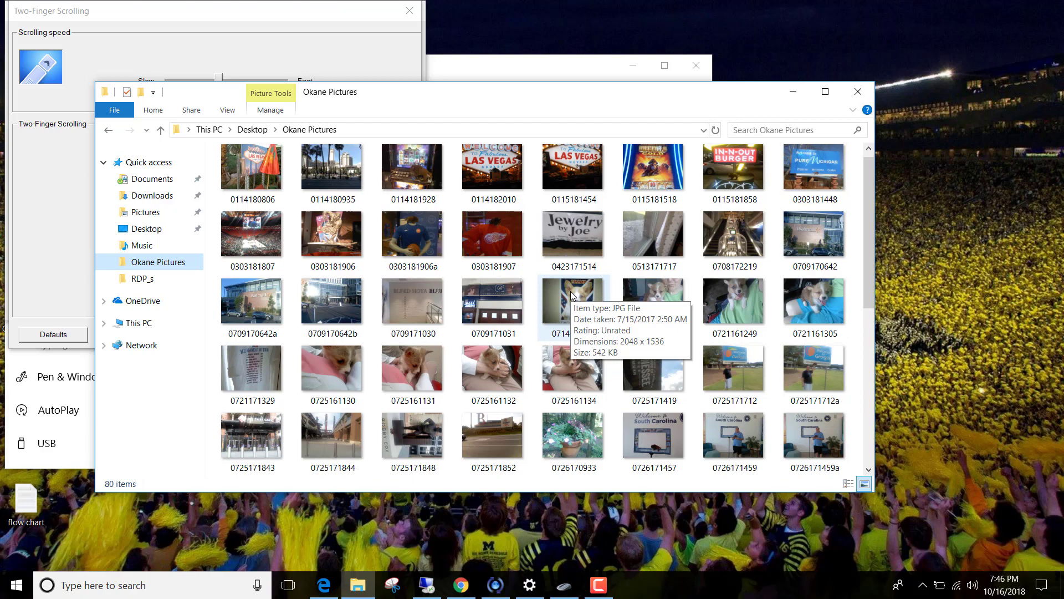
pyautogui.scroll(-10, 576, 298)
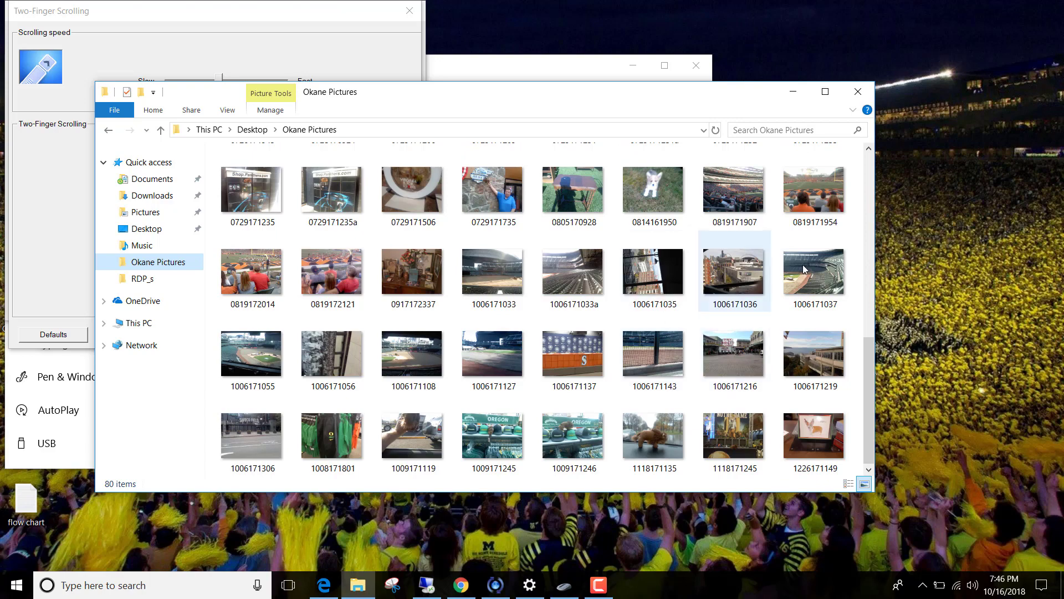
pyautogui.moveTo(872, 388); pyautogui.dragTo(876, 189)
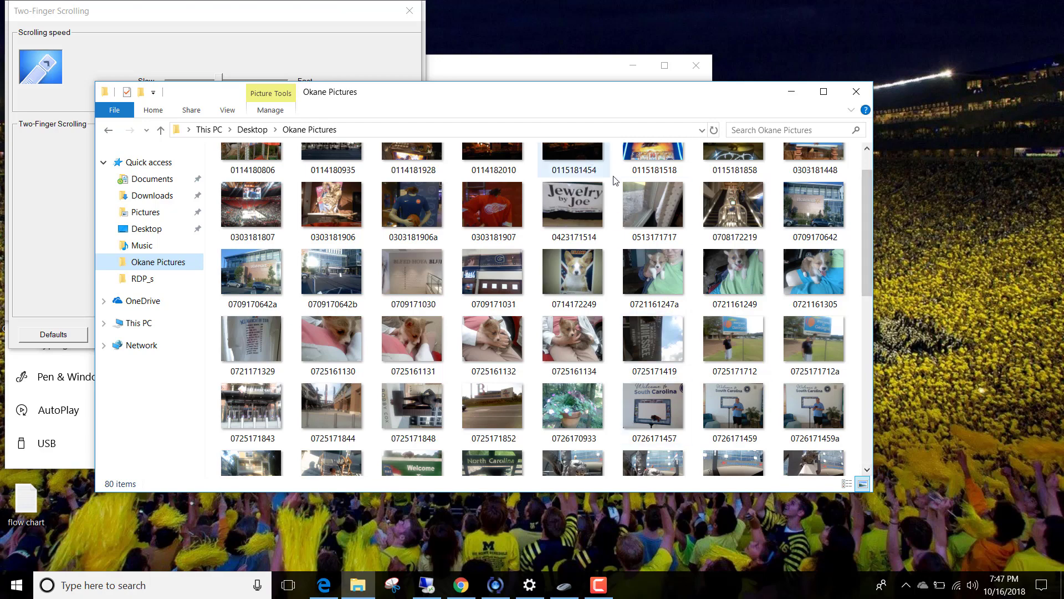
pyautogui.scroll(-5, 613, 180)
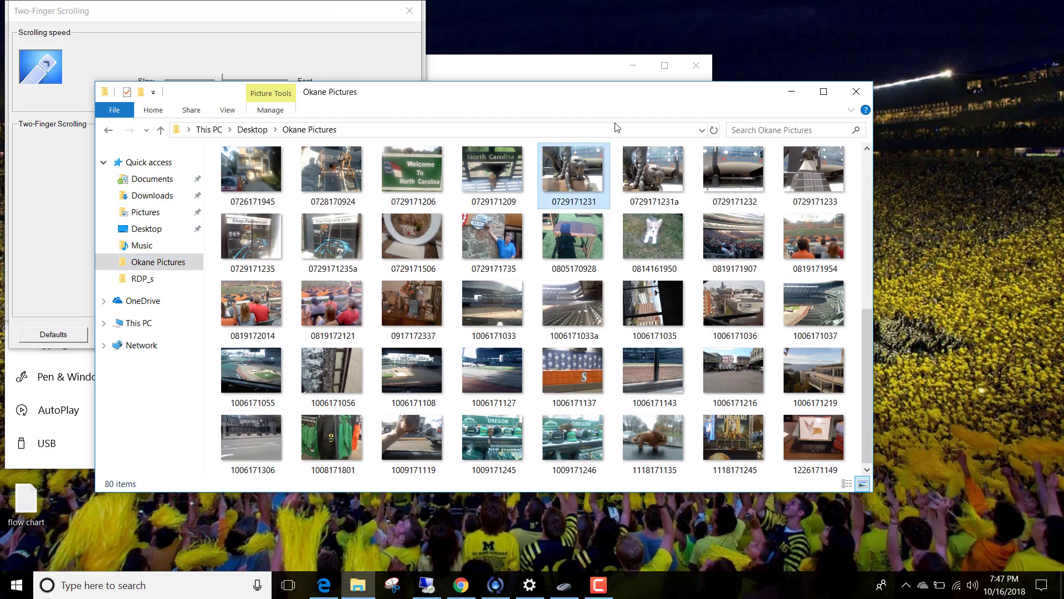
pyautogui.press('Return')
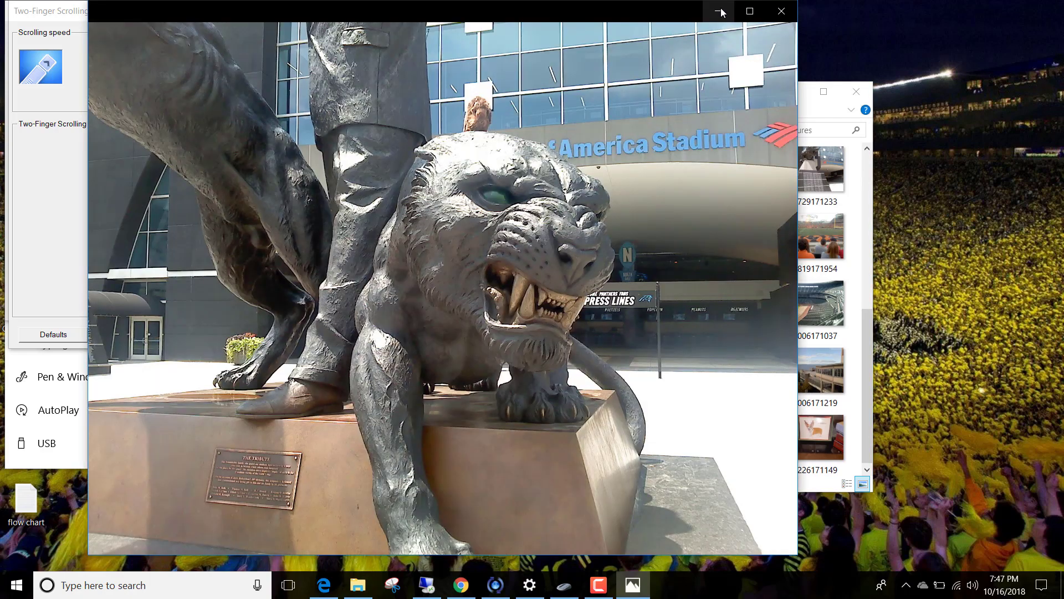
pyautogui.click(722, 12)
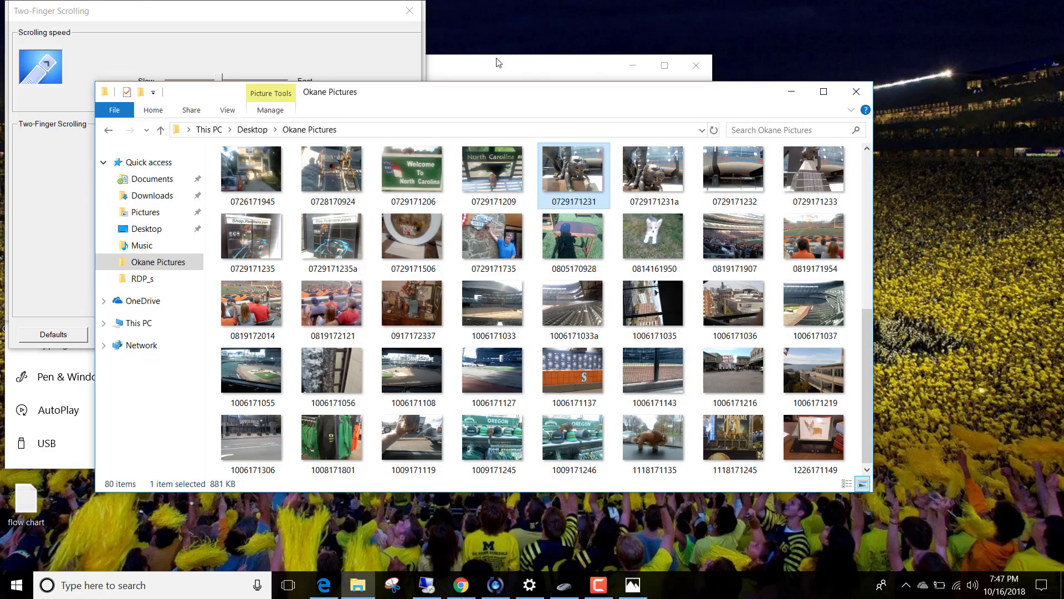
pyautogui.click(289, 45)
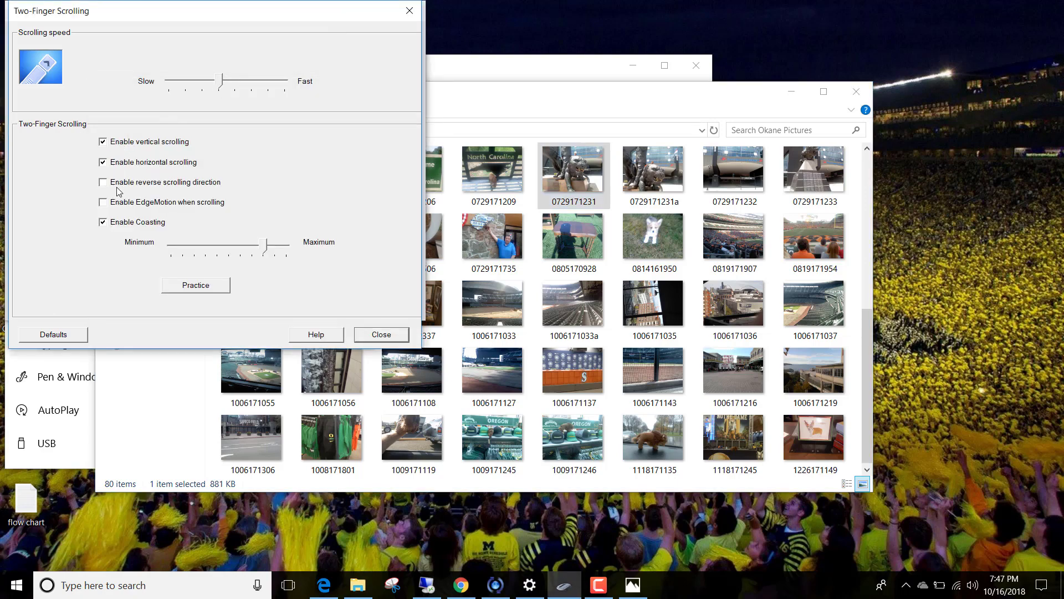
# Step: Close Two-Finger Scrolling, then confirm Synaptics ClickPad Properties and Mouse Properties with OK
pyautogui.click(367, 335)
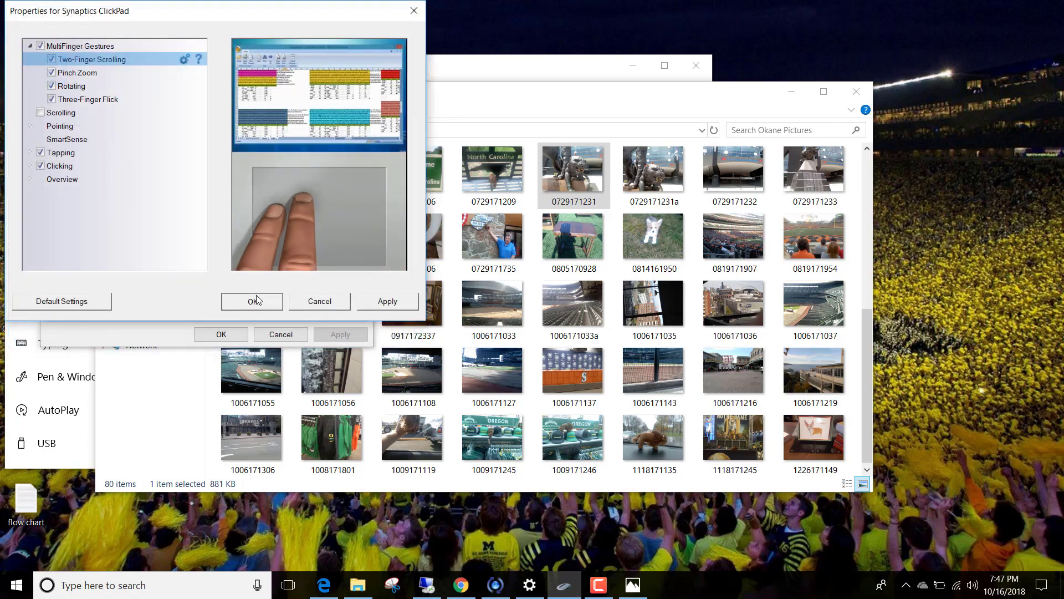
pyautogui.click(256, 300)
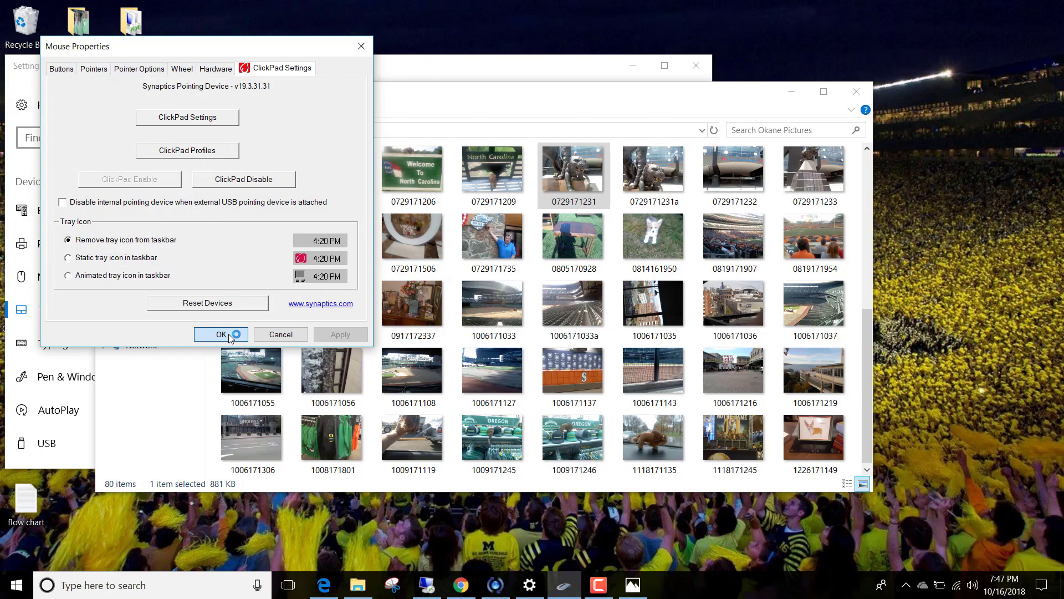
pyautogui.click(222, 334)
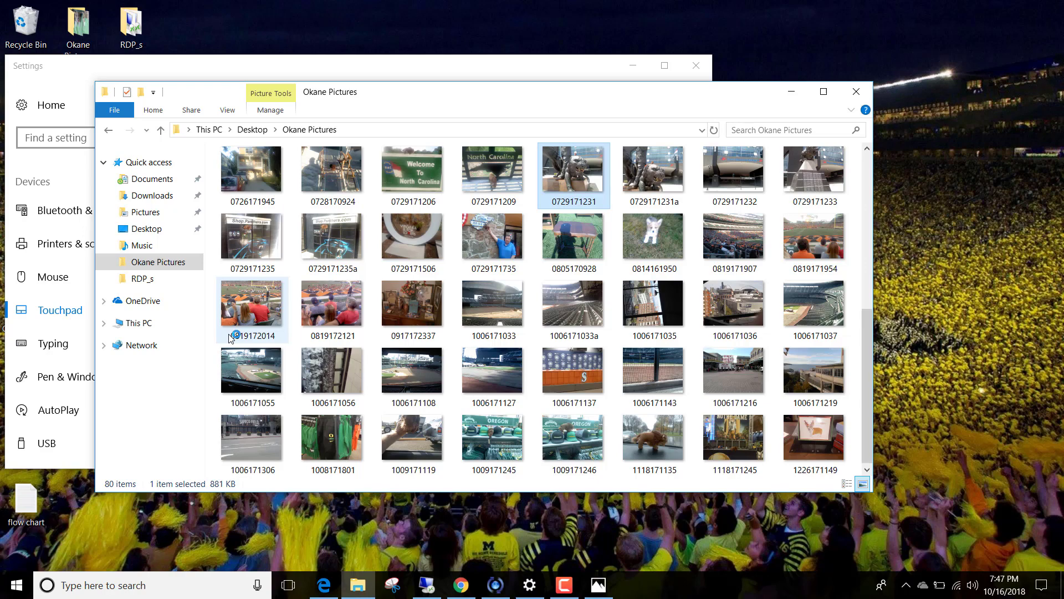
# Step: Reach the Mouse settings page by searching 'mouse' from the taskbar
pyautogui.click(53, 283)
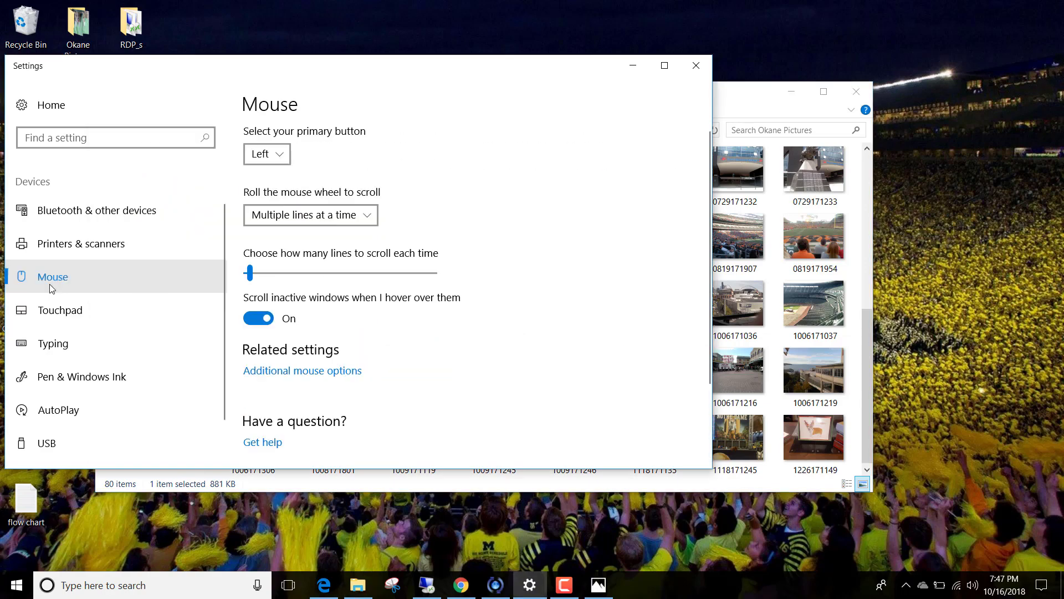
pyautogui.click(696, 65)
pyautogui.click(128, 586)
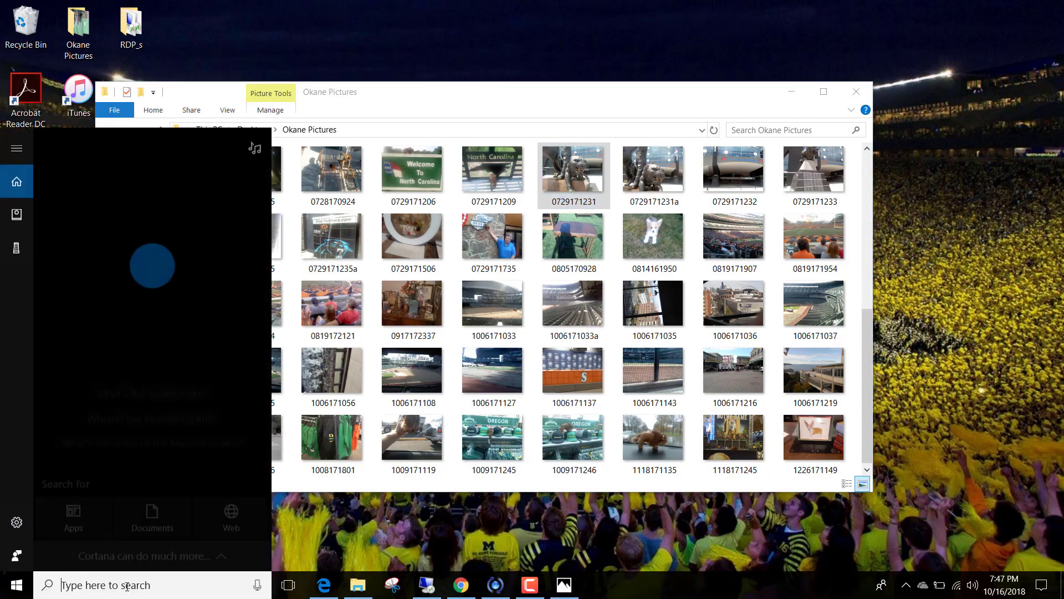
pyautogui.write('mouse')
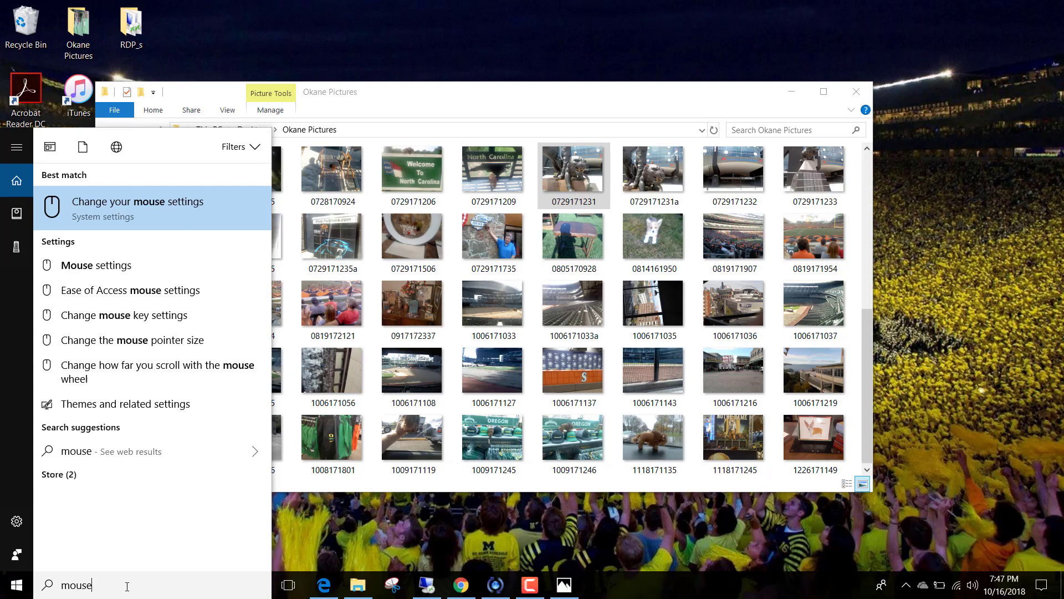
pyautogui.press('Return')
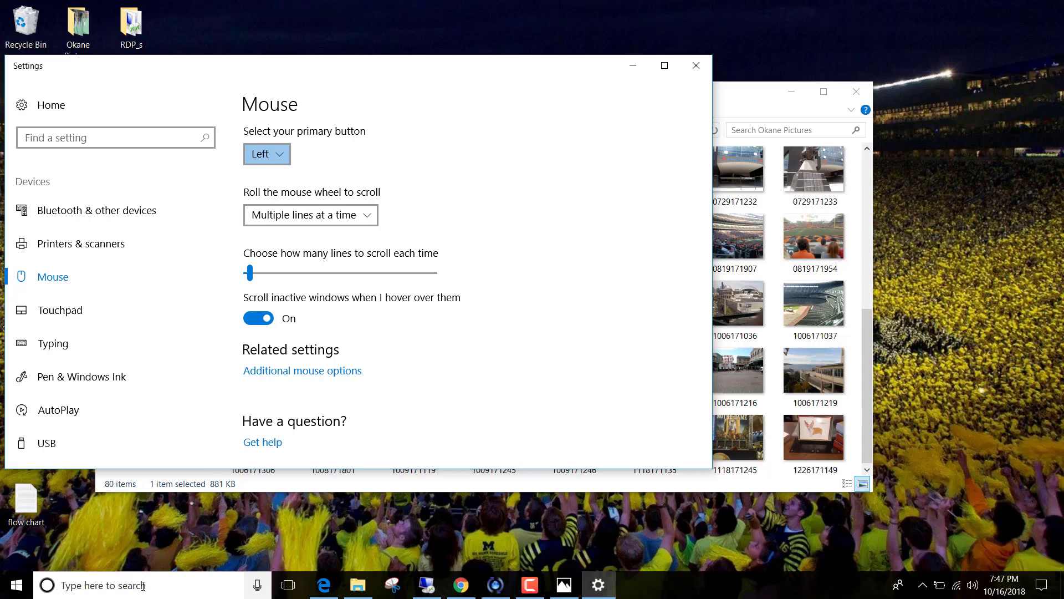
# Step: Open the Two-Finger Scrolling options through Additional mouse options and ClickPad Settings
pyautogui.click(337, 377)
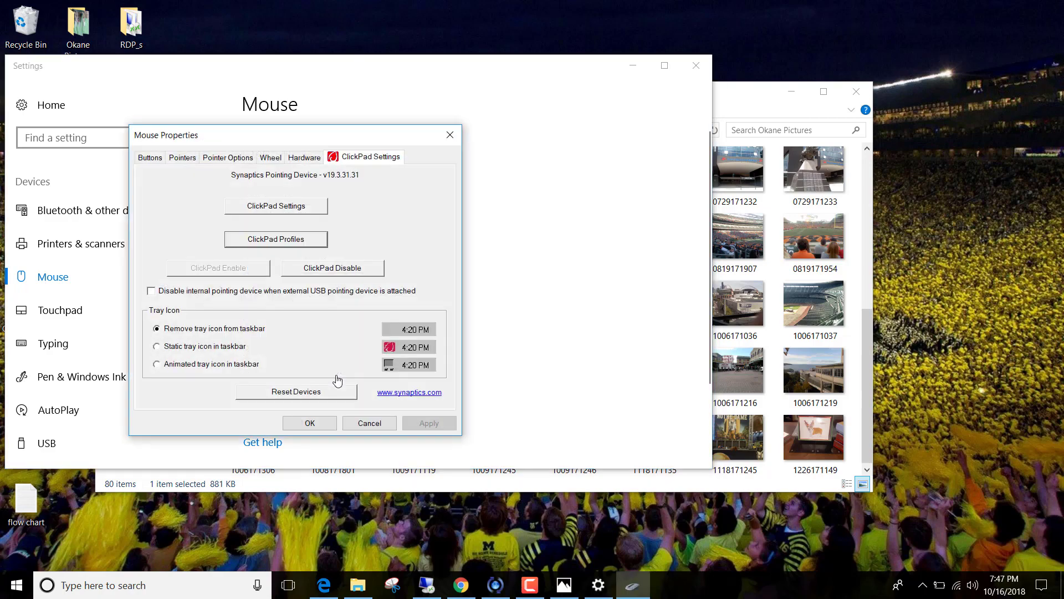
pyautogui.click(281, 209)
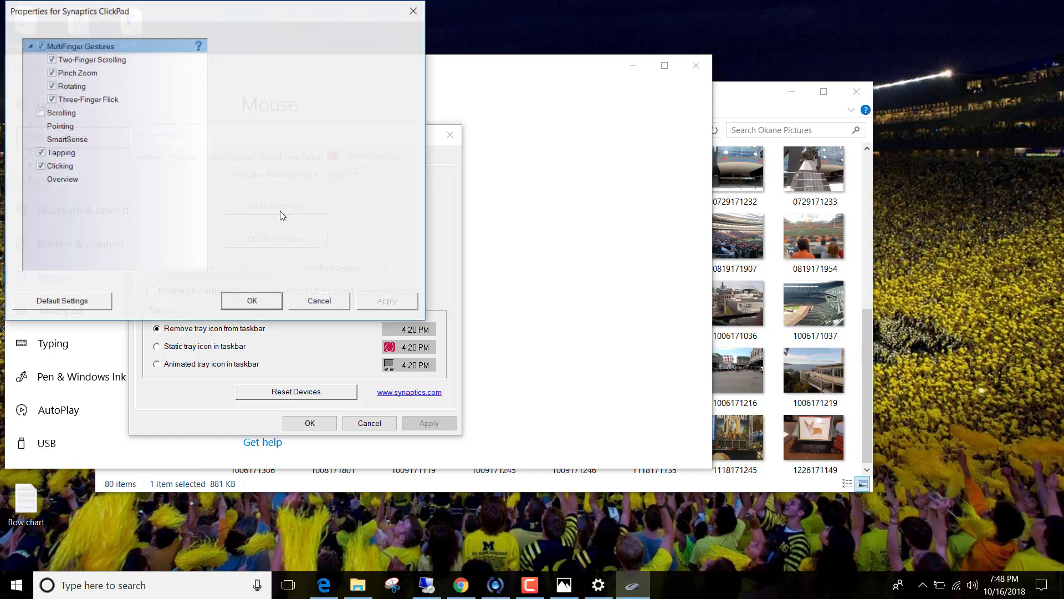
pyautogui.click(91, 60)
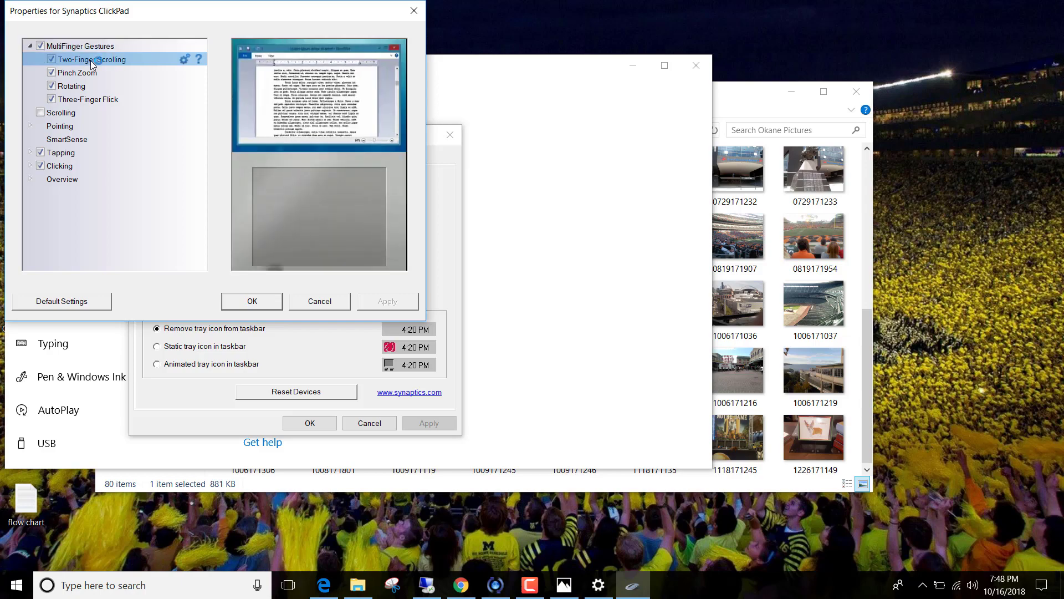
pyautogui.click(184, 59)
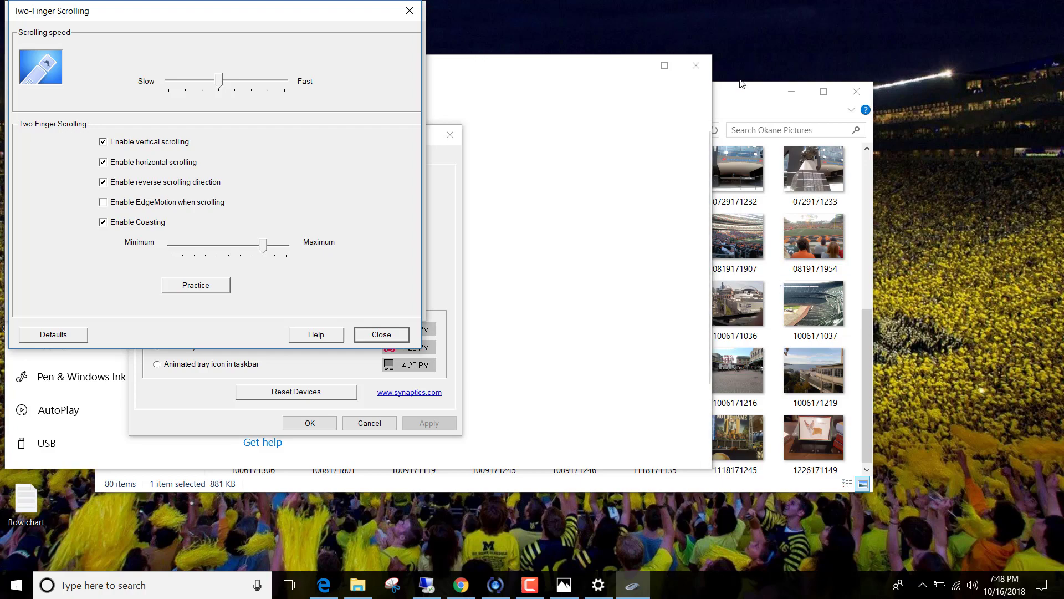
# Step: Scroll the Okane Pictures thumbnails up and down for a quick test
pyautogui.click(740, 99)
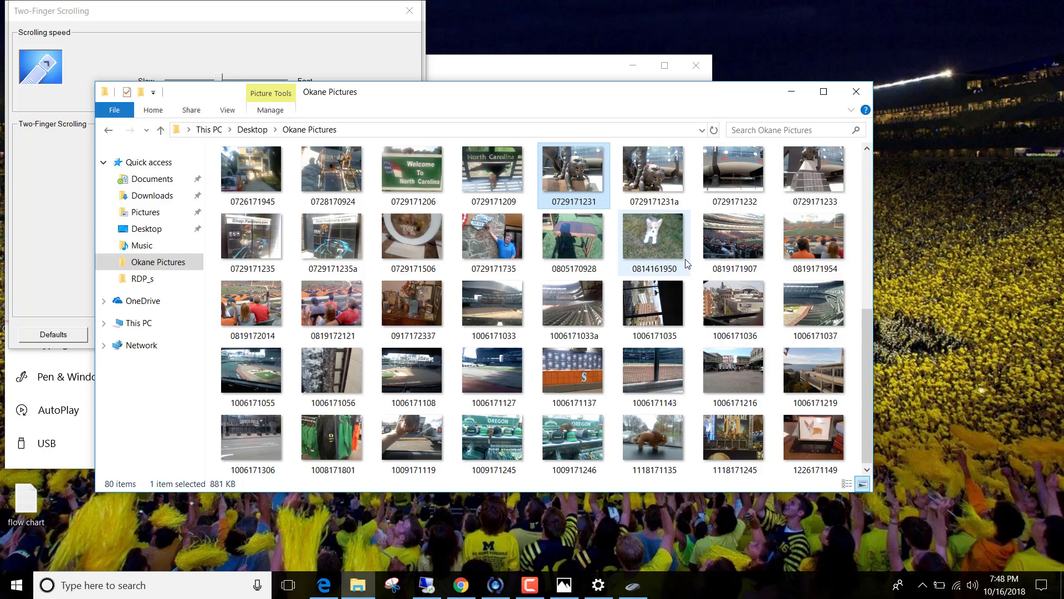
pyautogui.scroll(2, 688, 263)
pyautogui.scroll(-2, 688, 263)
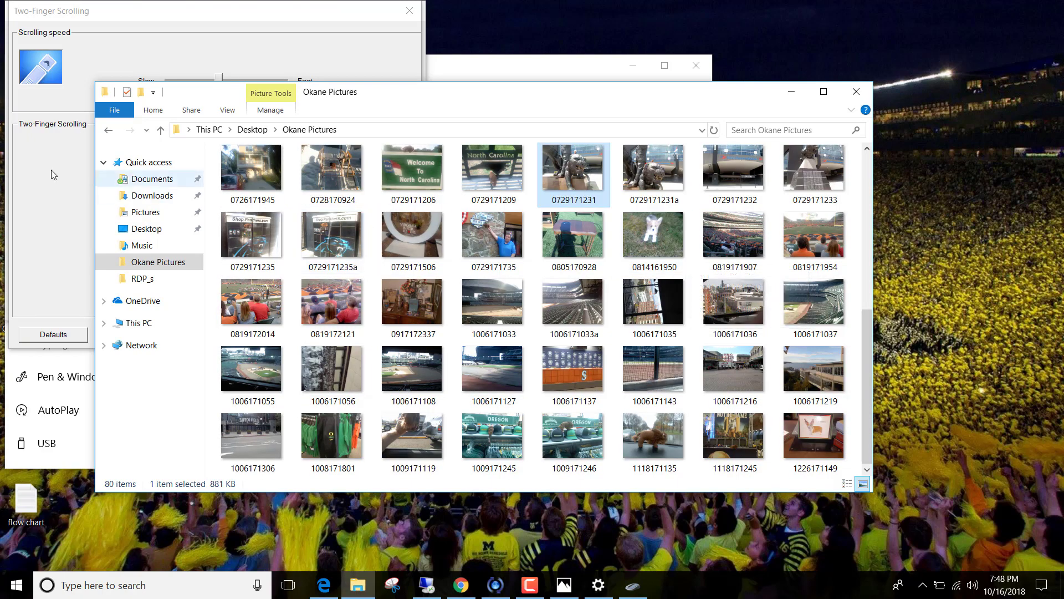
# Step: Close the Two-Finger Scrolling options and apply the changed touchpad settings
pyautogui.click(38, 190)
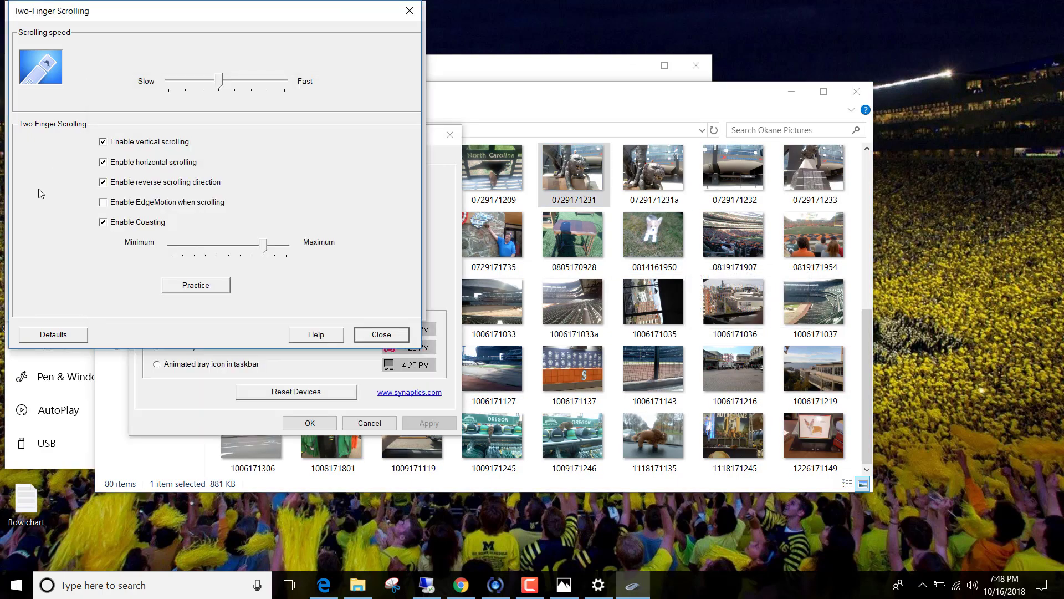
pyautogui.click(380, 335)
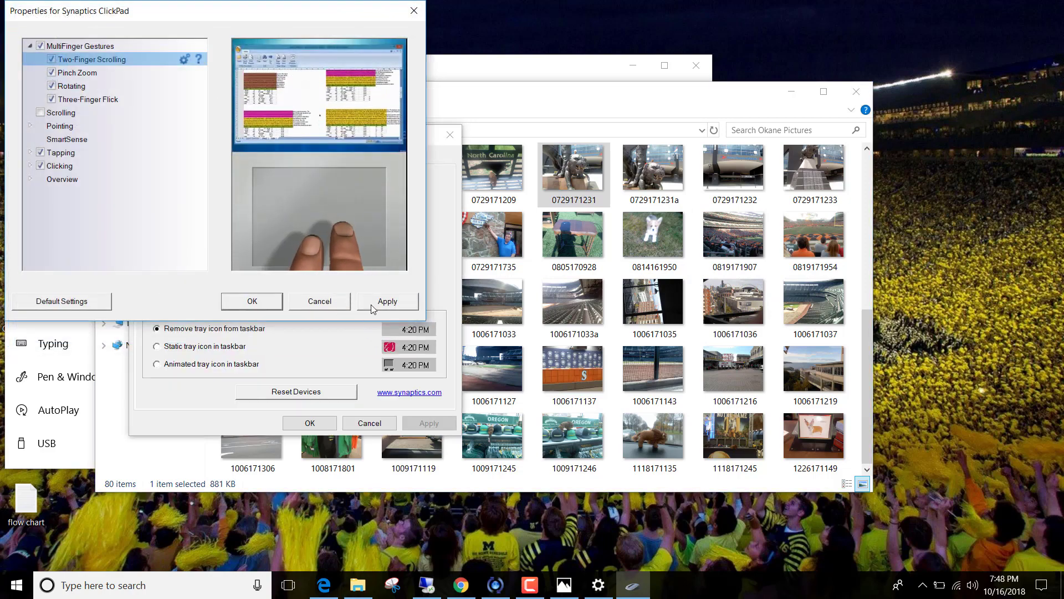
pyautogui.click(371, 305)
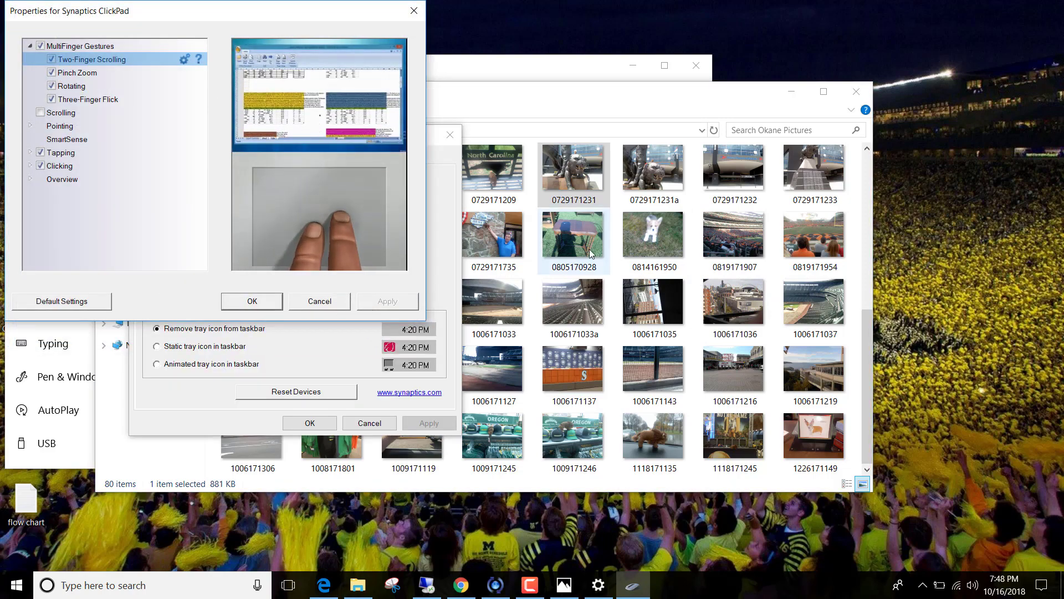
pyautogui.click(560, 107)
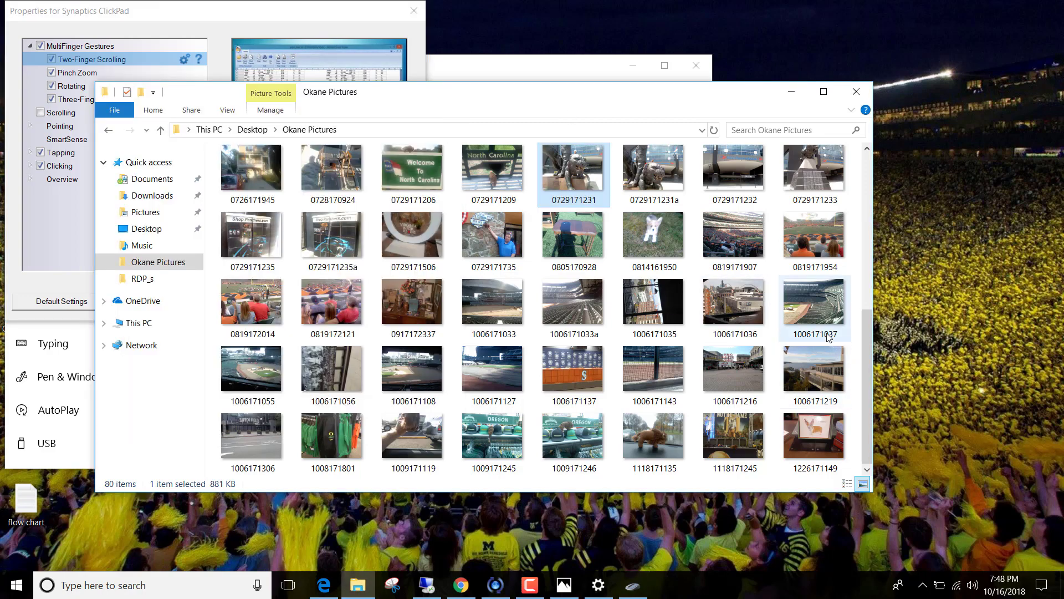
pyautogui.moveTo(834, 308)
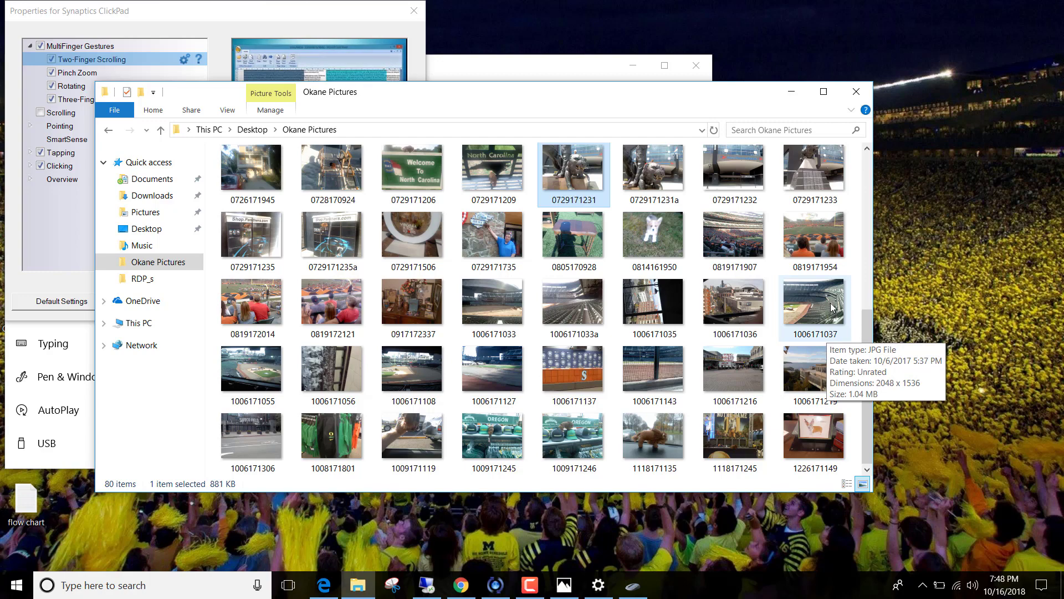
pyautogui.scroll(5, 831, 306)
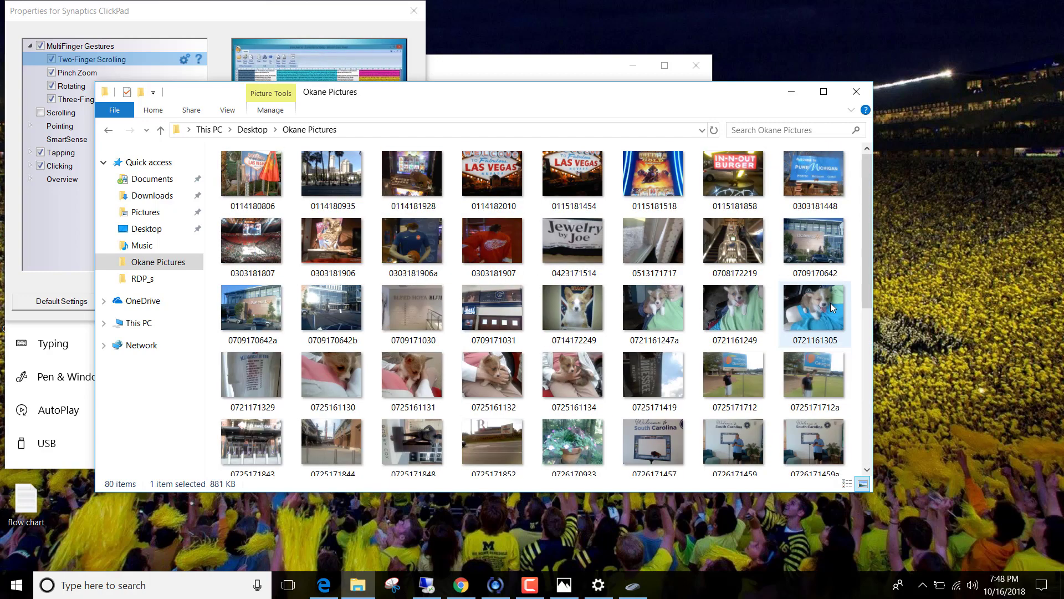
pyautogui.click(830, 303)
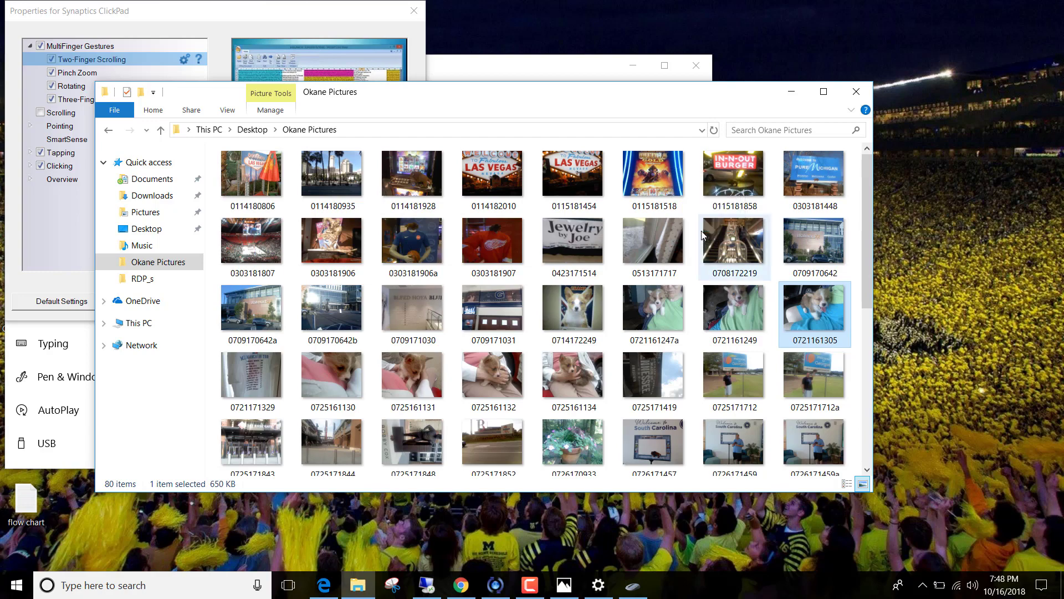
pyautogui.click(702, 235)
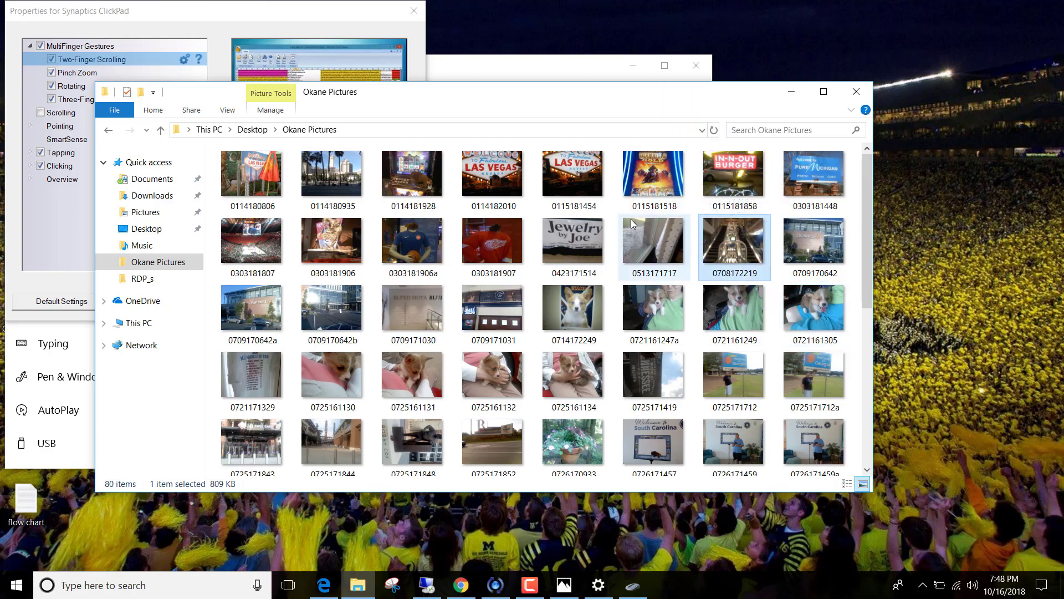
pyautogui.scroll(-5, 637, 173)
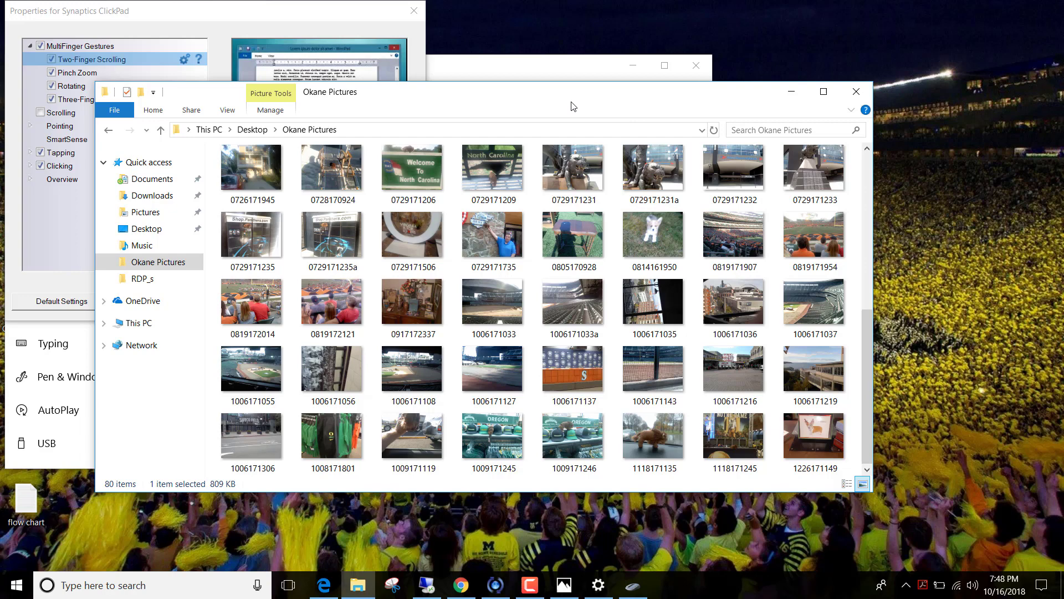
# Step: Select Two-Finger Scrolling in ClickPad properties, then close the ClickPad and Mouse Properties
pyautogui.click(35, 91)
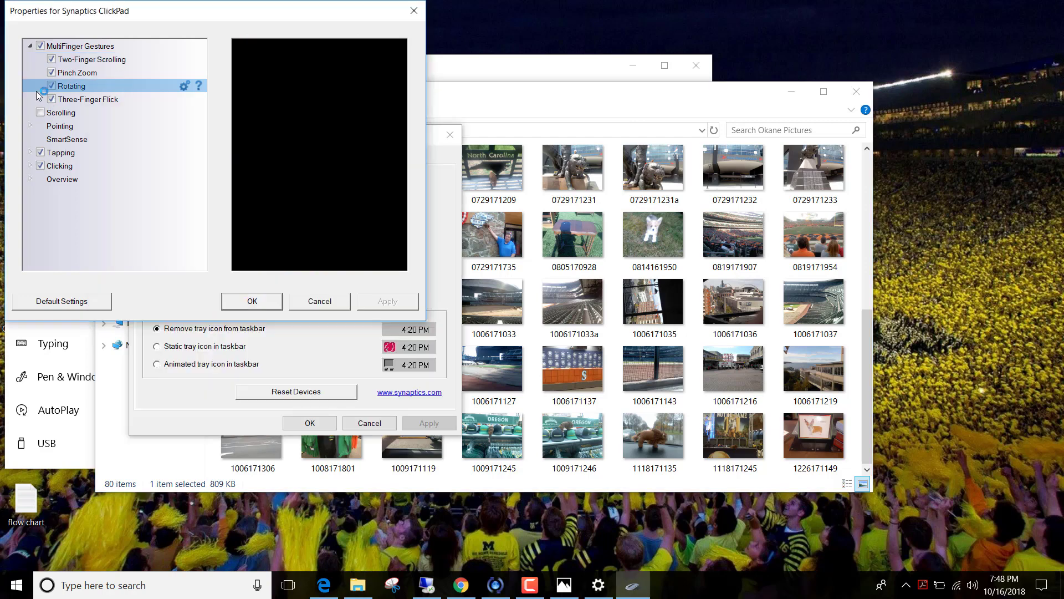
pyautogui.click(79, 63)
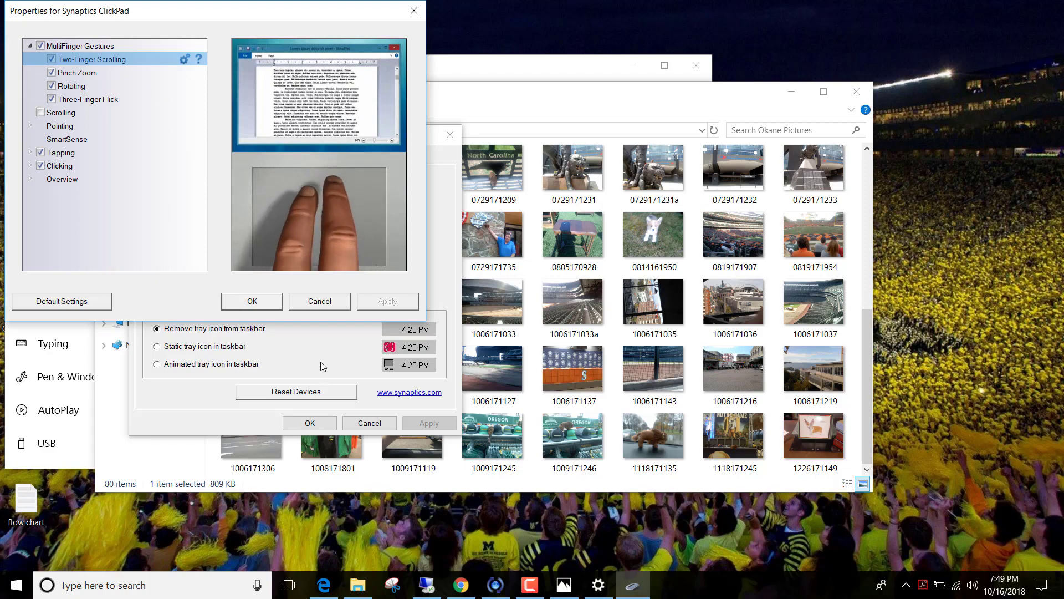
pyautogui.click(318, 299)
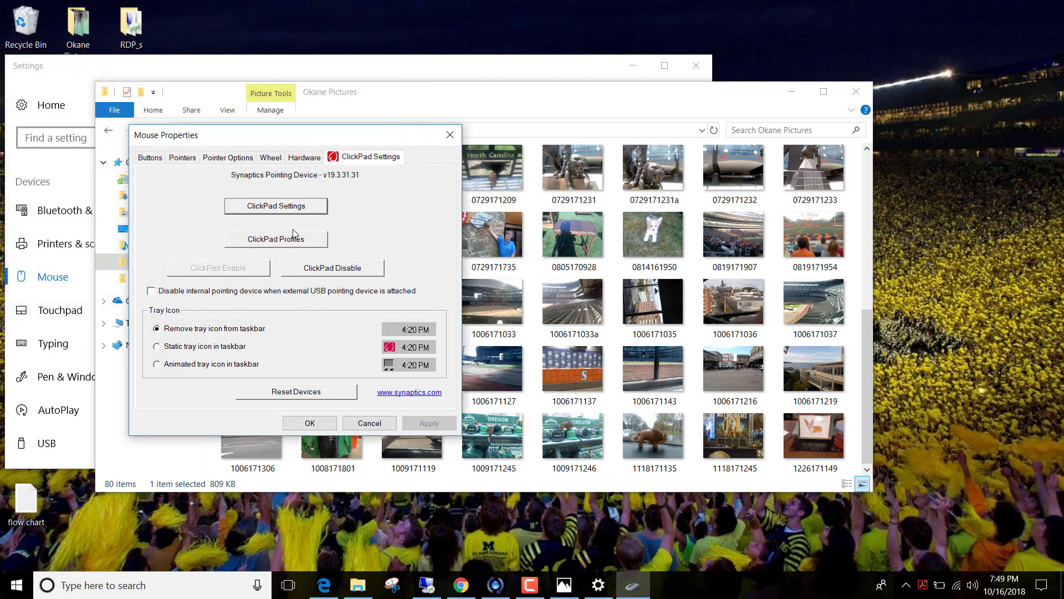
pyautogui.click(367, 424)
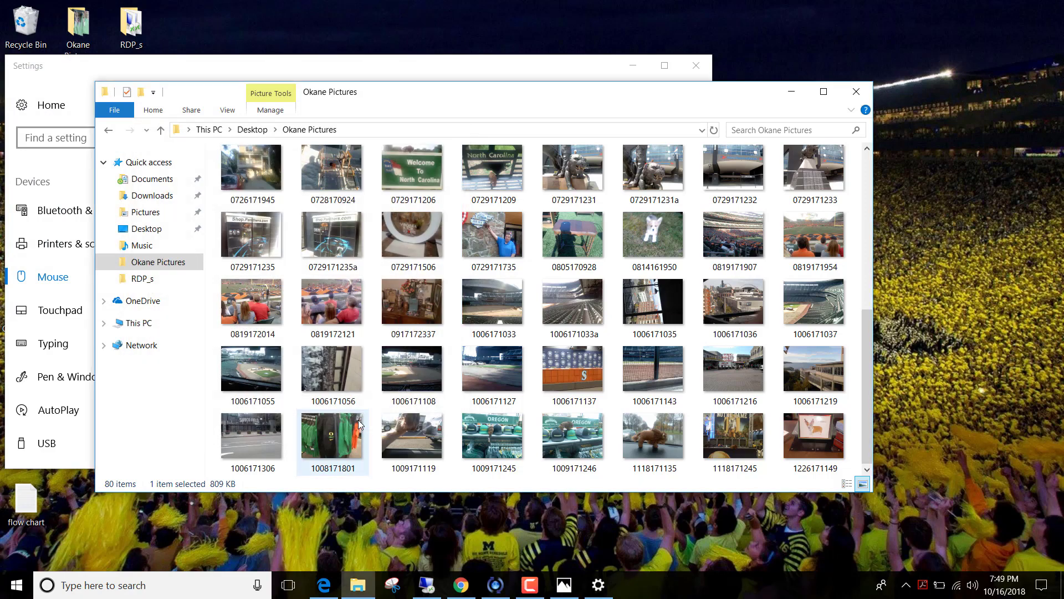
# Step: Reopen Two-Finger Scrolling options from the Mouse page, verify reverse scrolling is off, and close all dialogs
pyautogui.click(71, 77)
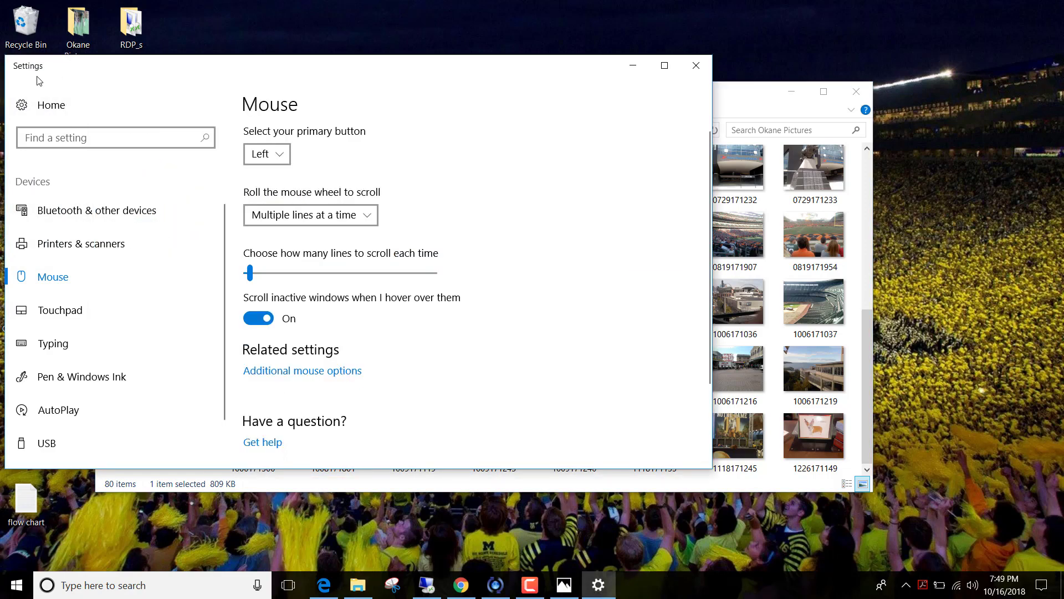
pyautogui.click(281, 375)
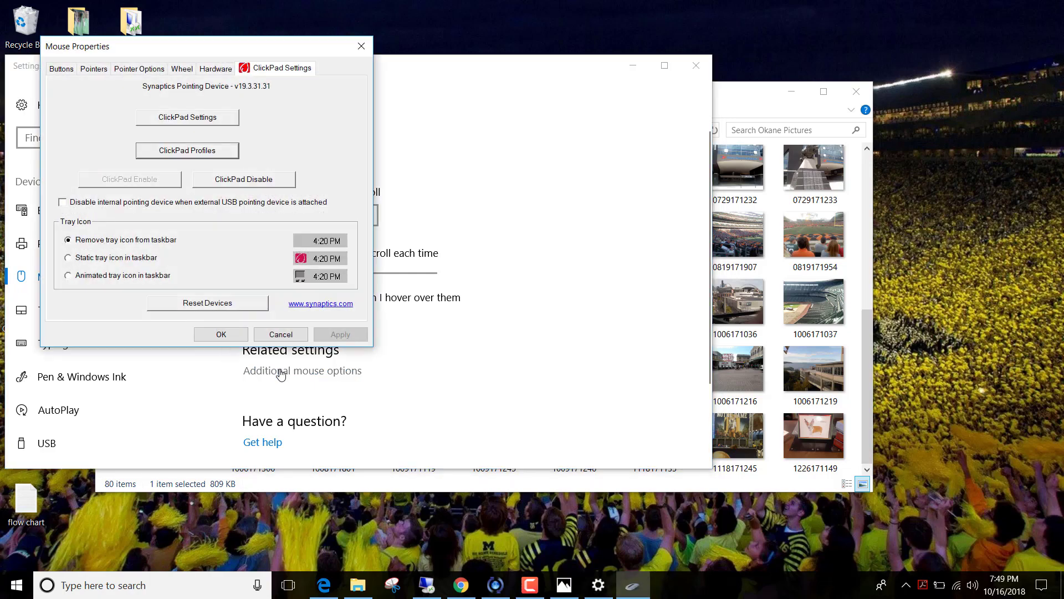
pyautogui.click(186, 120)
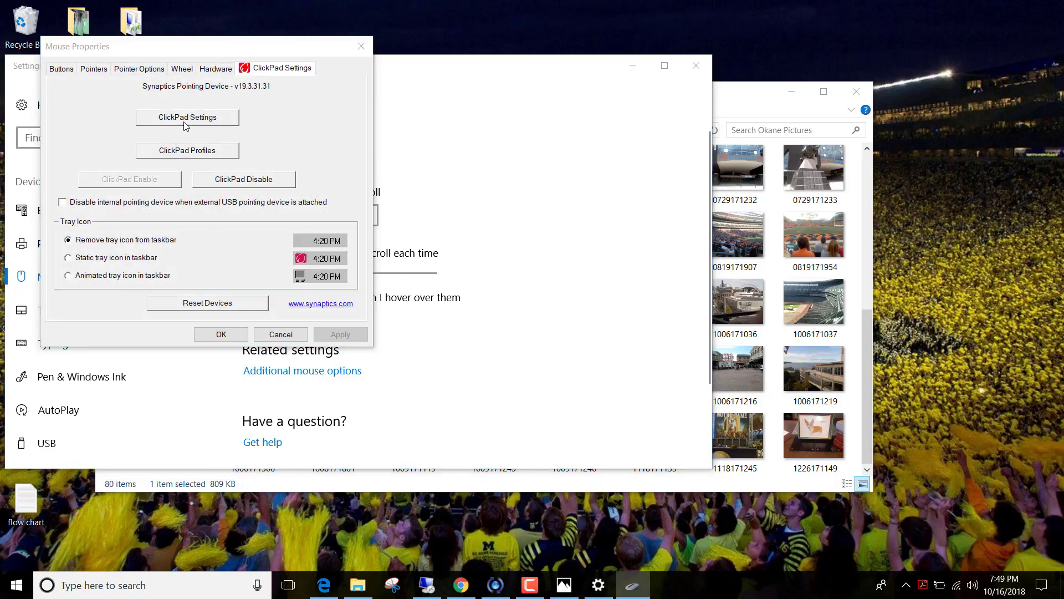
pyautogui.click(83, 59)
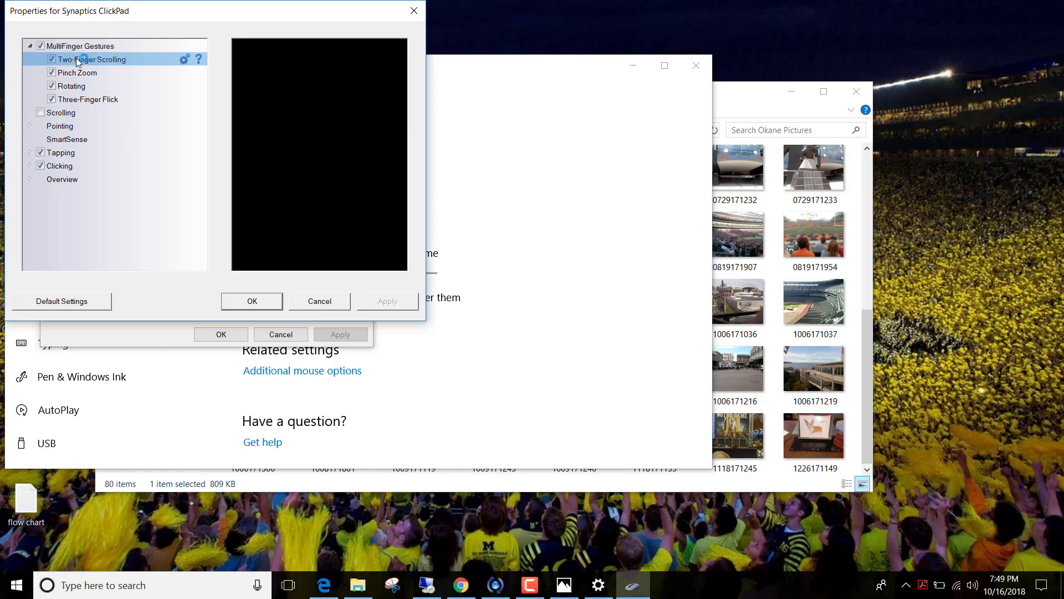
pyautogui.click(185, 60)
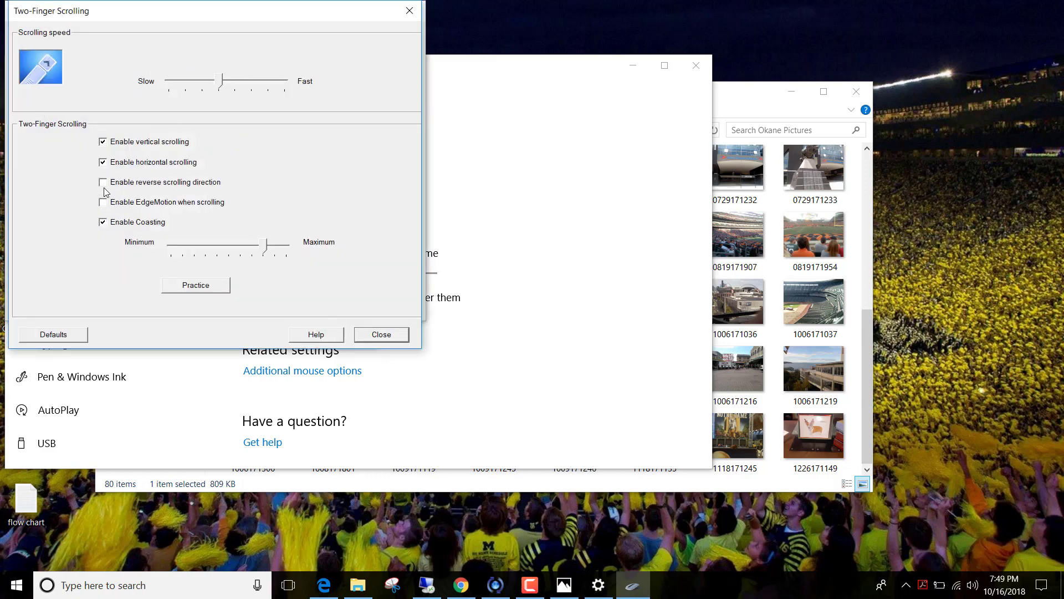
pyautogui.click(365, 333)
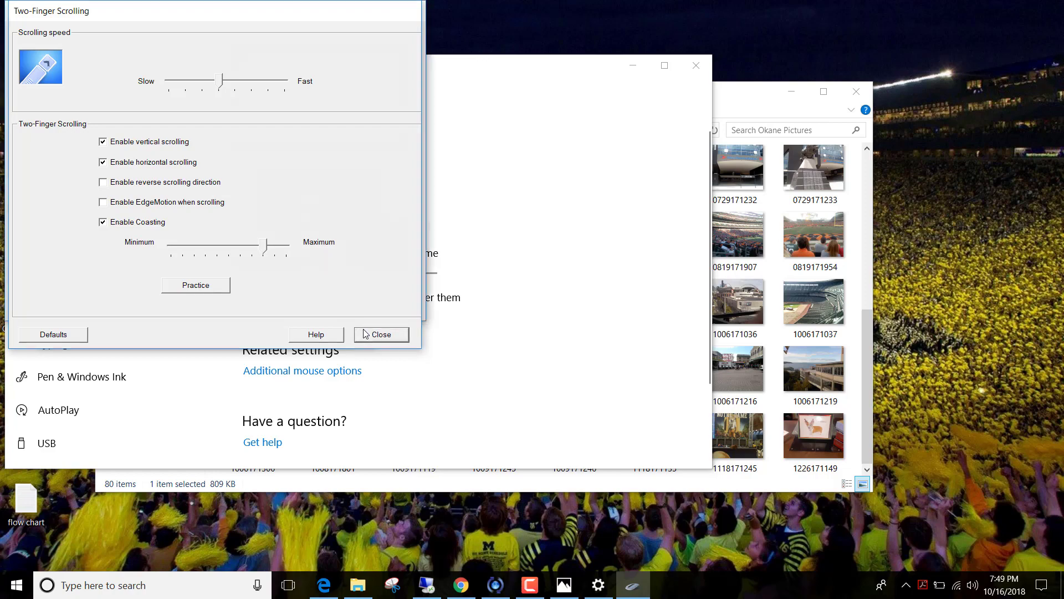
pyautogui.click(253, 301)
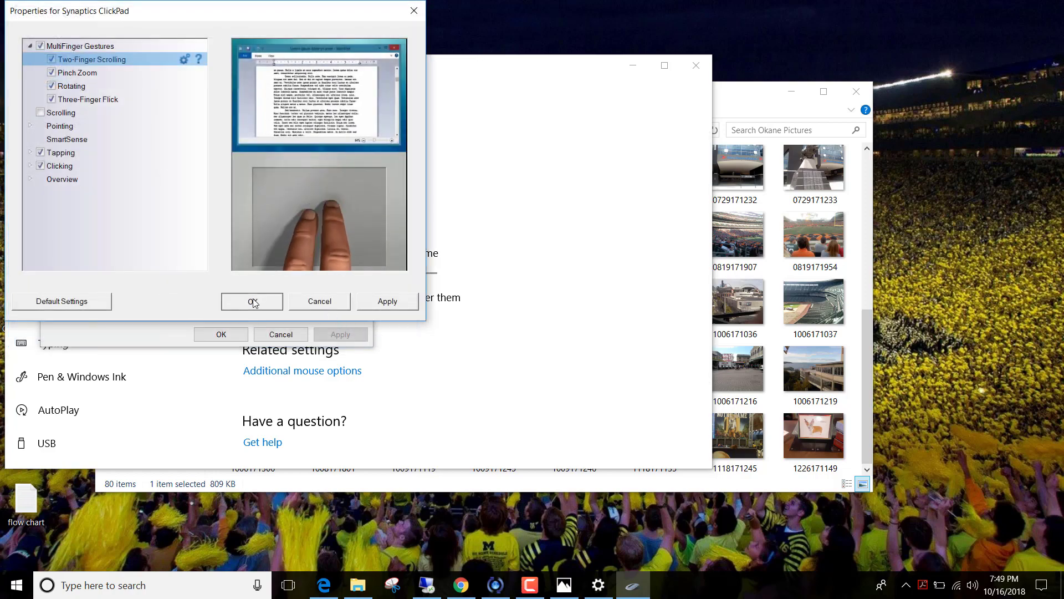
pyautogui.click(227, 333)
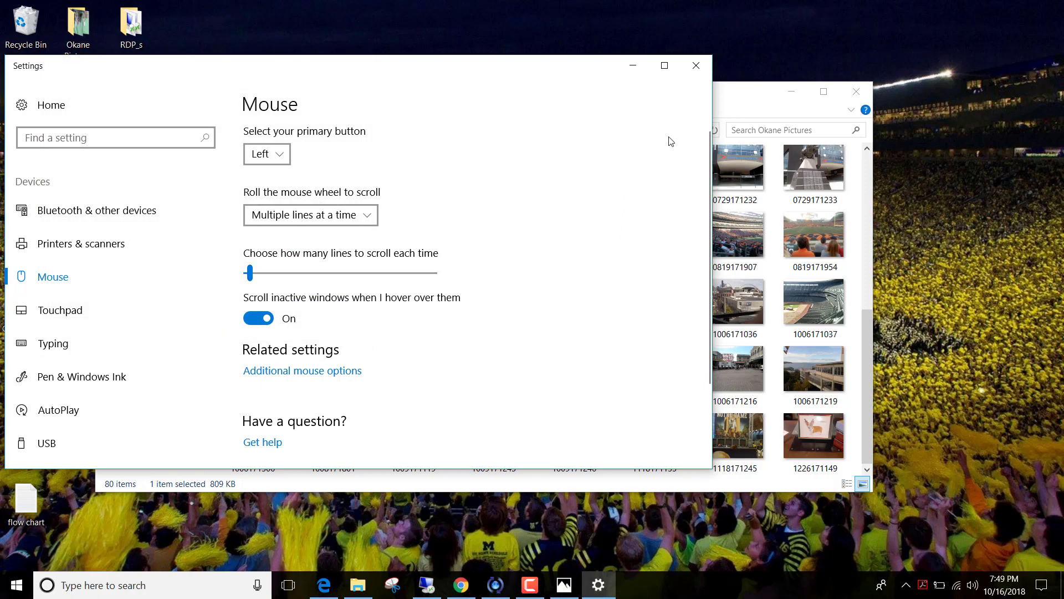
# Step: Drag Okane Pictures to its first thumbnails, then scroll down toward the last ones
pyautogui.click(738, 110)
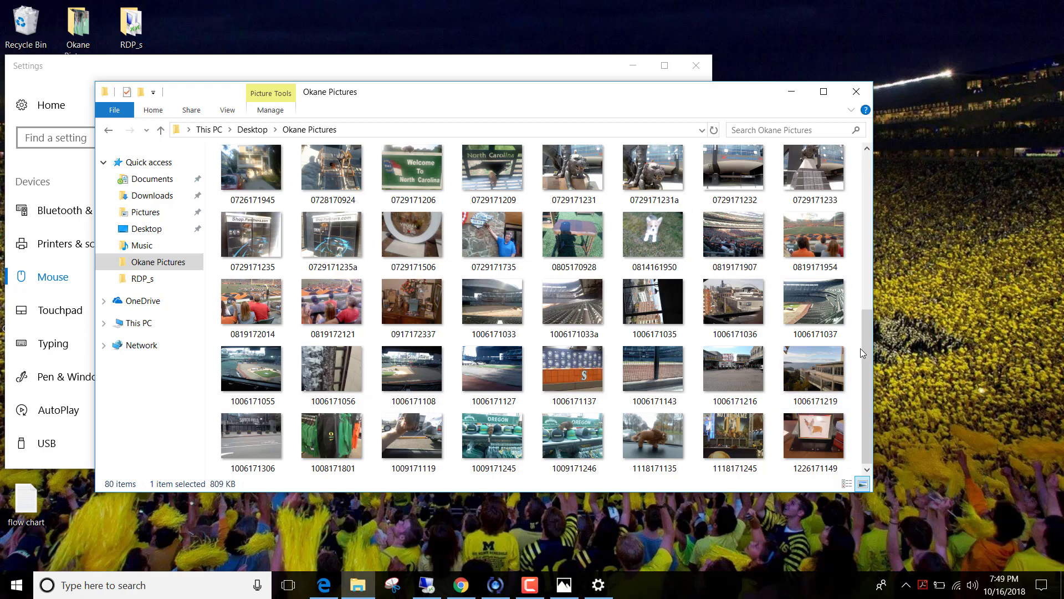
pyautogui.moveTo(862, 352); pyautogui.dragTo(861, 192)
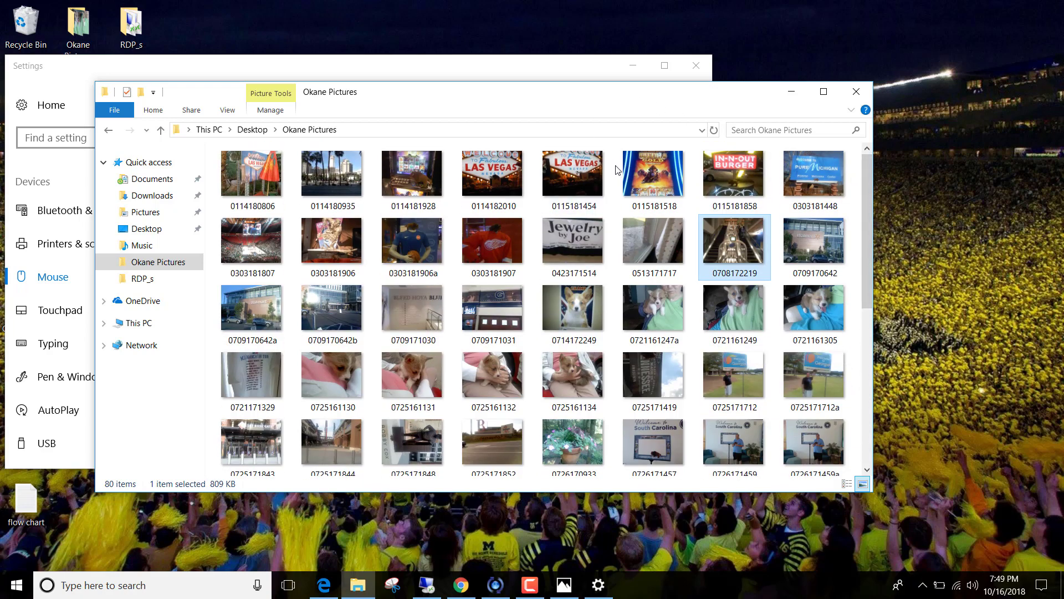
pyautogui.scroll(-6, 617, 170)
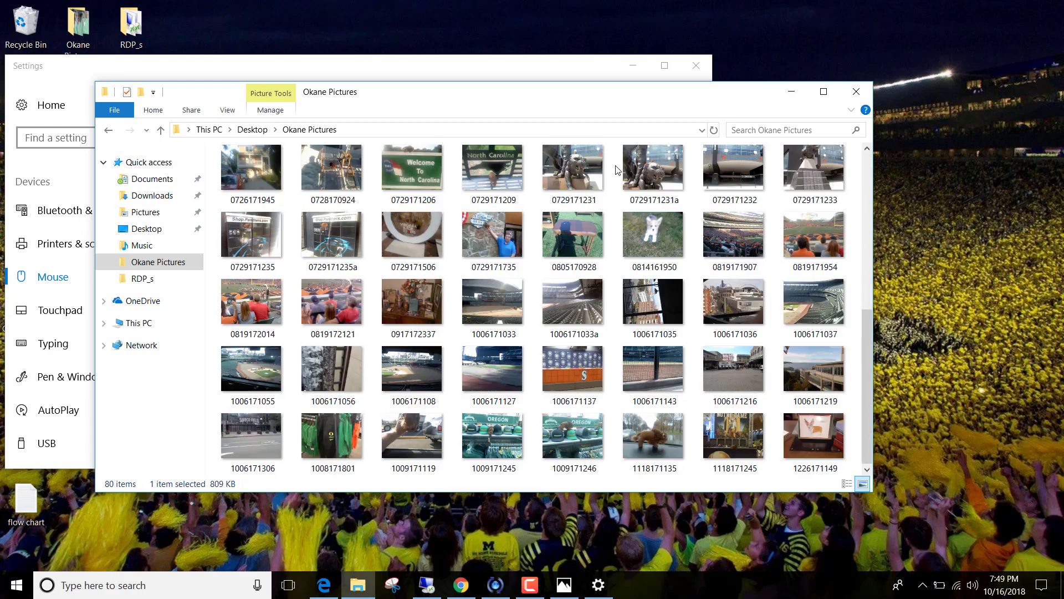